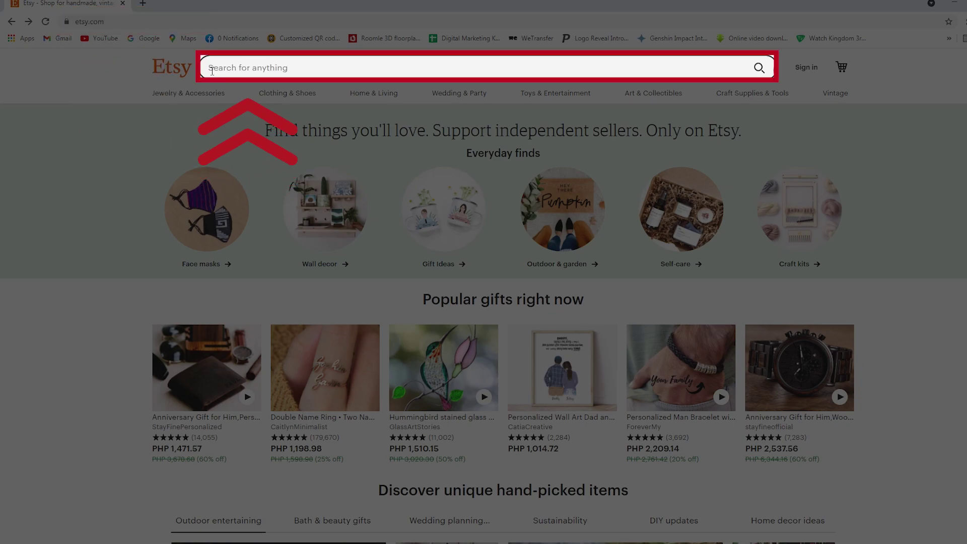
Search Etsy for the 'catia creative' shop from the search bar suggestions
left_click(212, 70)
type("Catia")
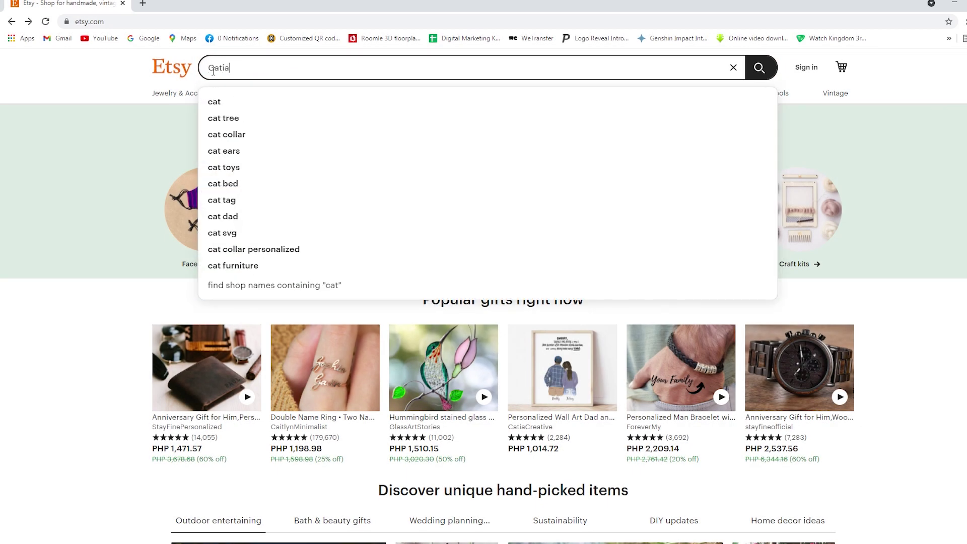
type(" Creative")
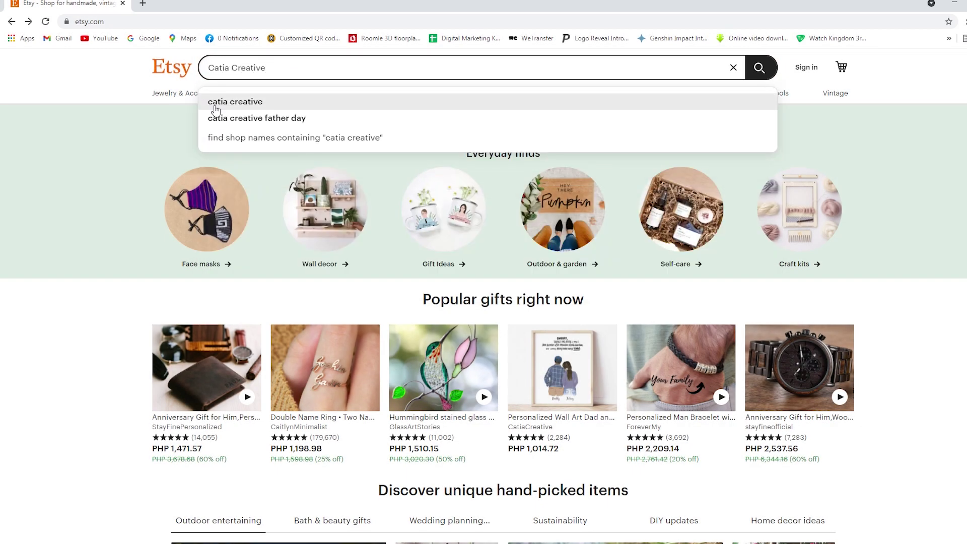
left_click(216, 110)
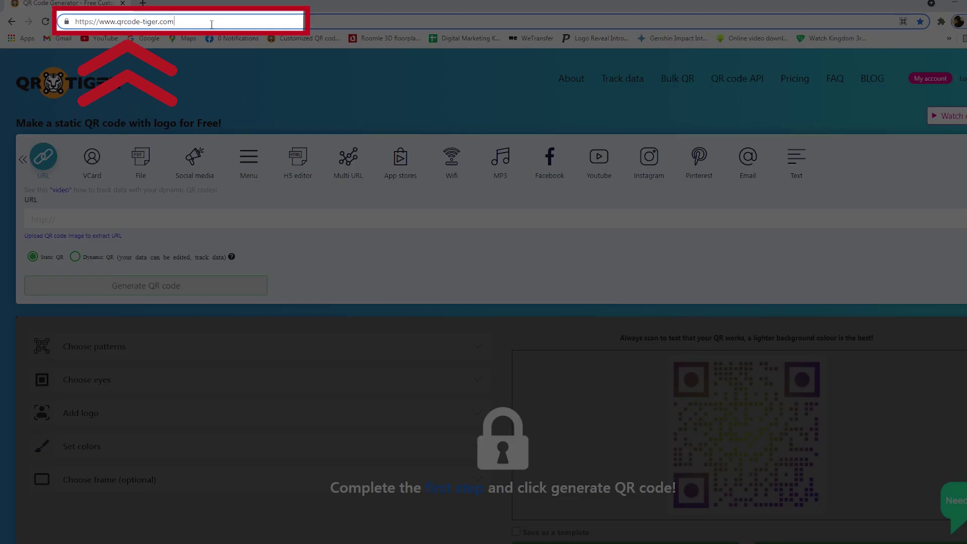
Select the whole site address in the address bar to replace it with qrcode-tiger.com
double_click(173, 23)
triple_click(174, 23)
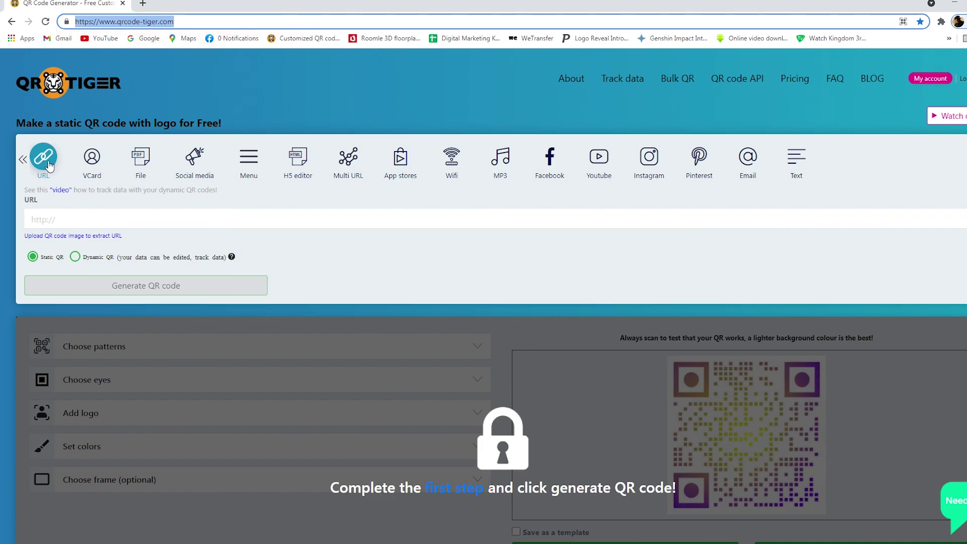
Start a social media QR code and make its page background a single orange colour
left_click(194, 161)
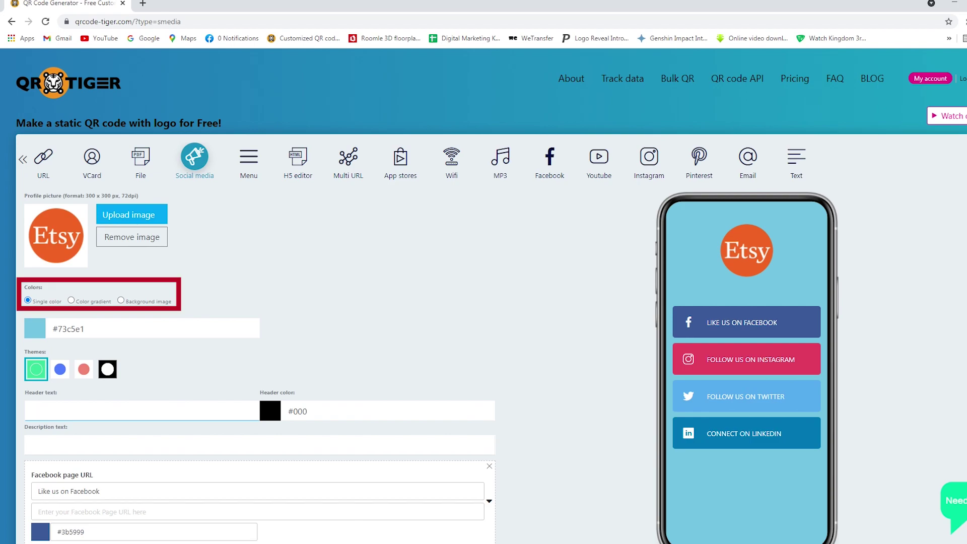
left_click(34, 329)
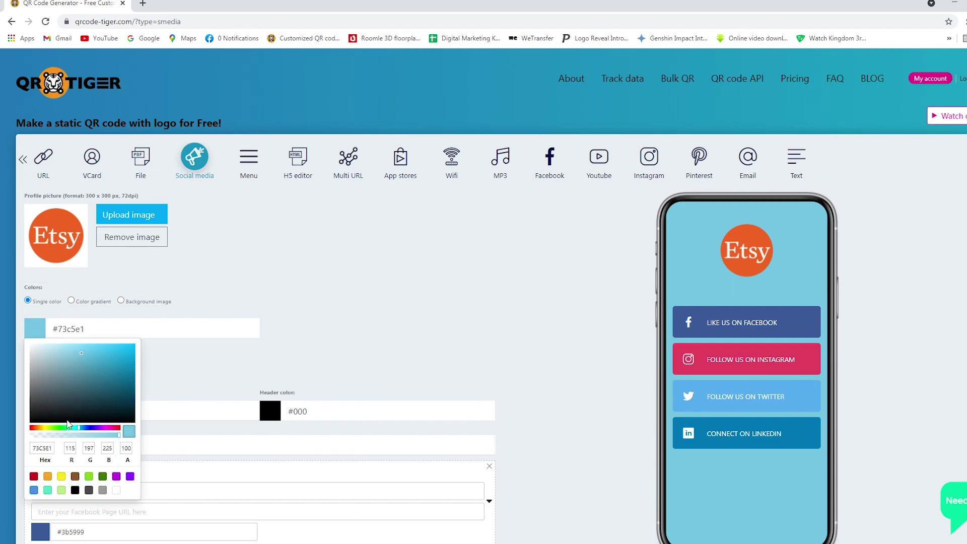
left_click(103, 490)
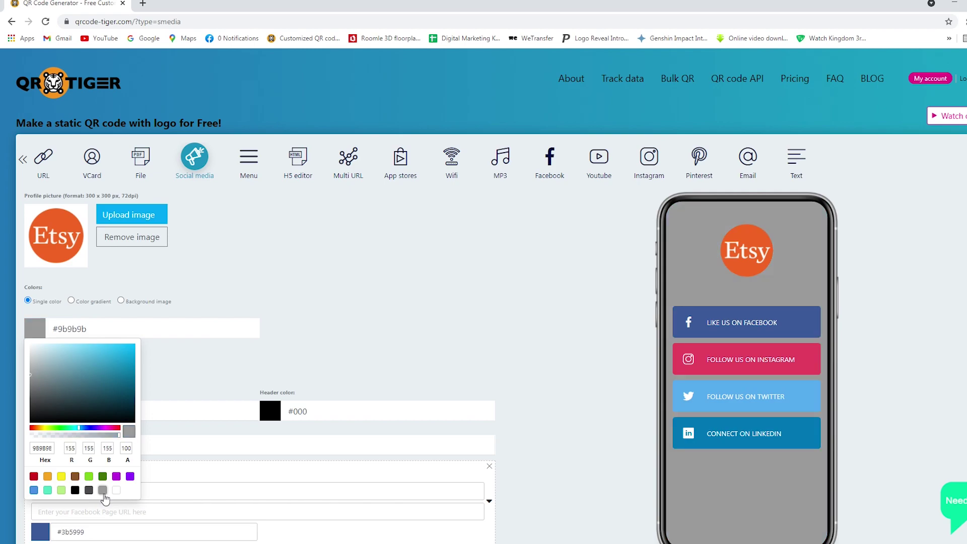
left_click(48, 477)
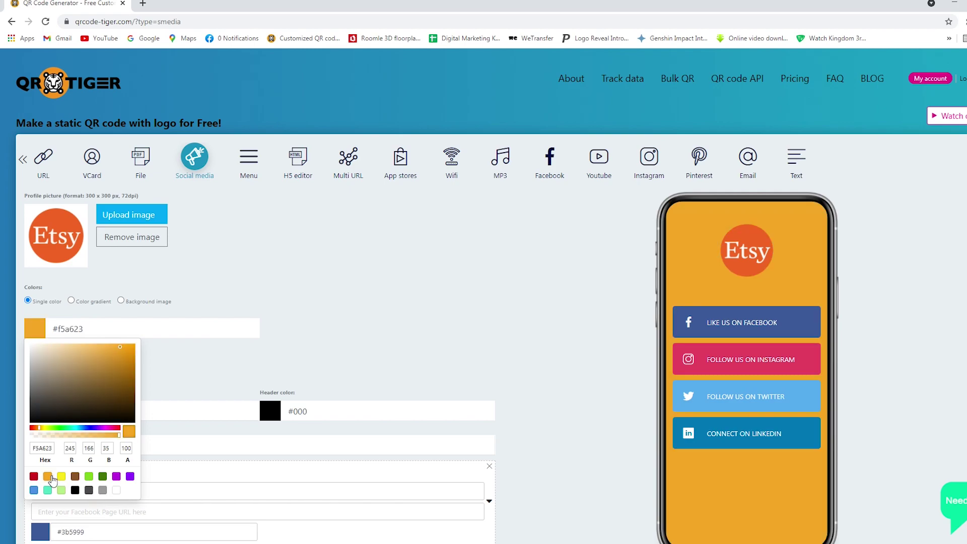
Try an orange-to-near-white gradient, then switch to an uploaded image as the page background
left_click(71, 301)
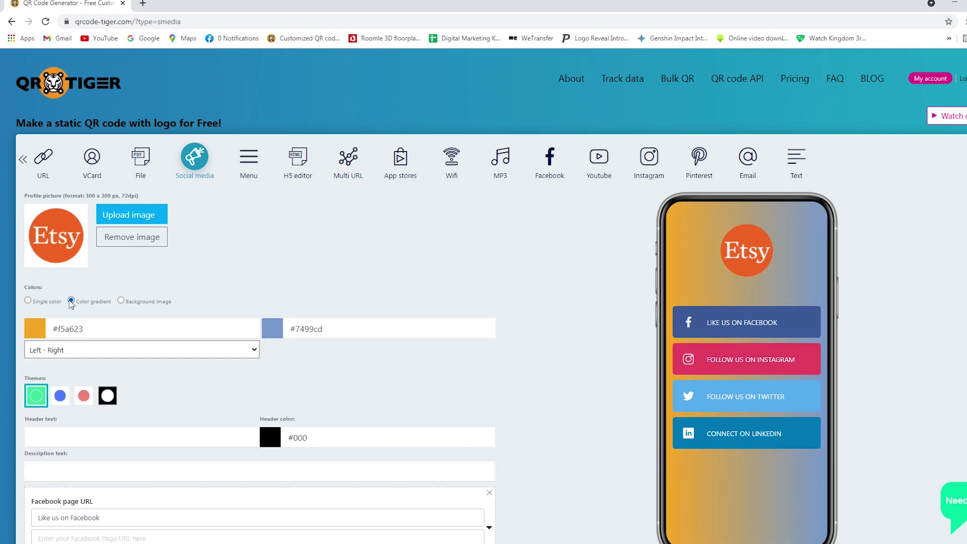
left_click(274, 331)
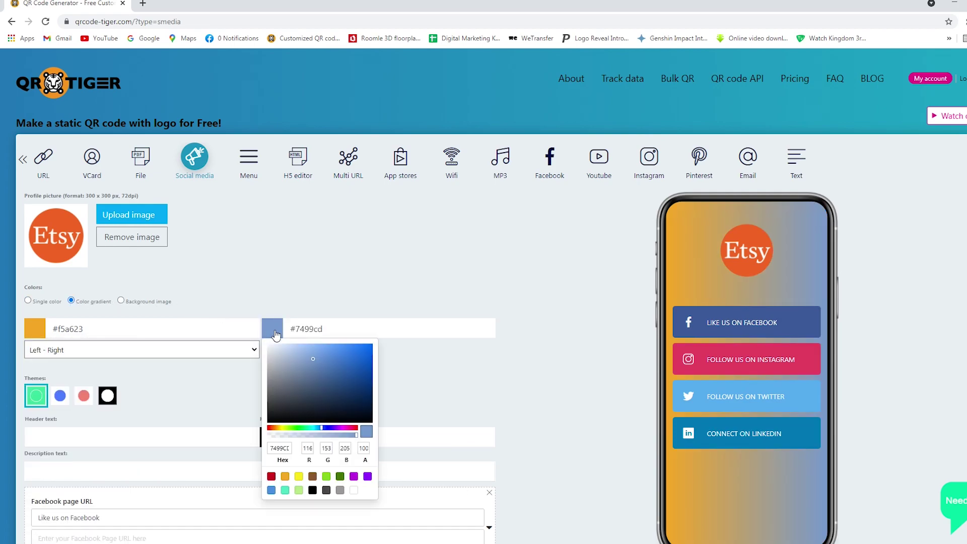
left_click(271, 348)
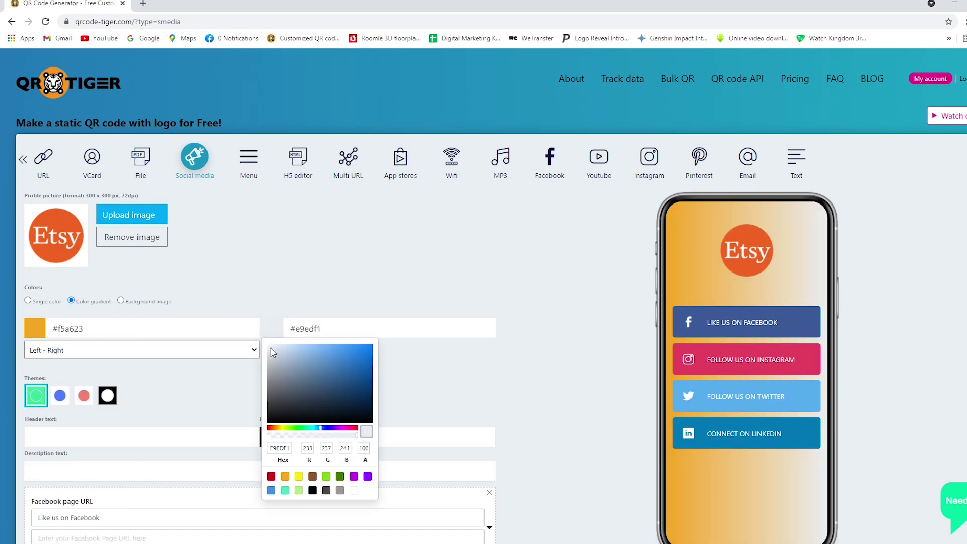
left_click(122, 302)
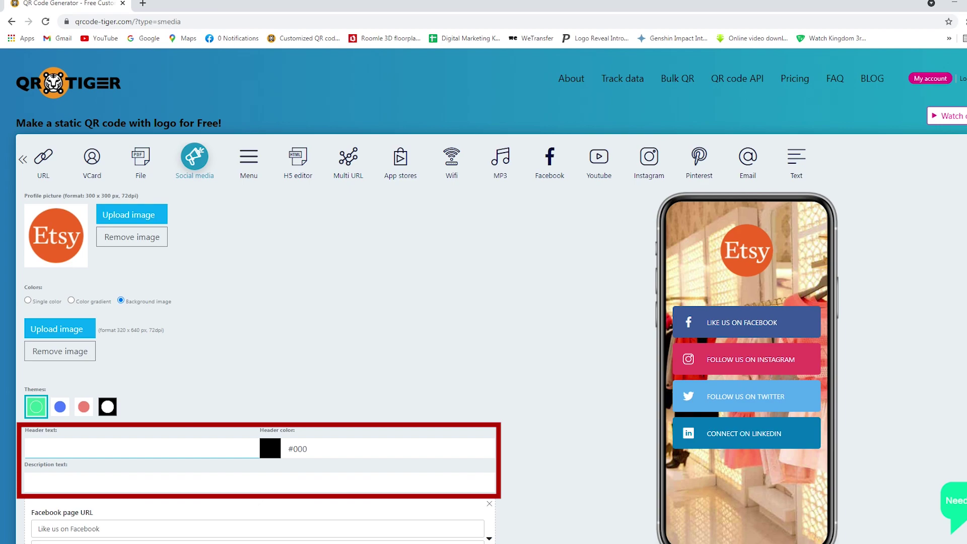
type("Follow us on socia")
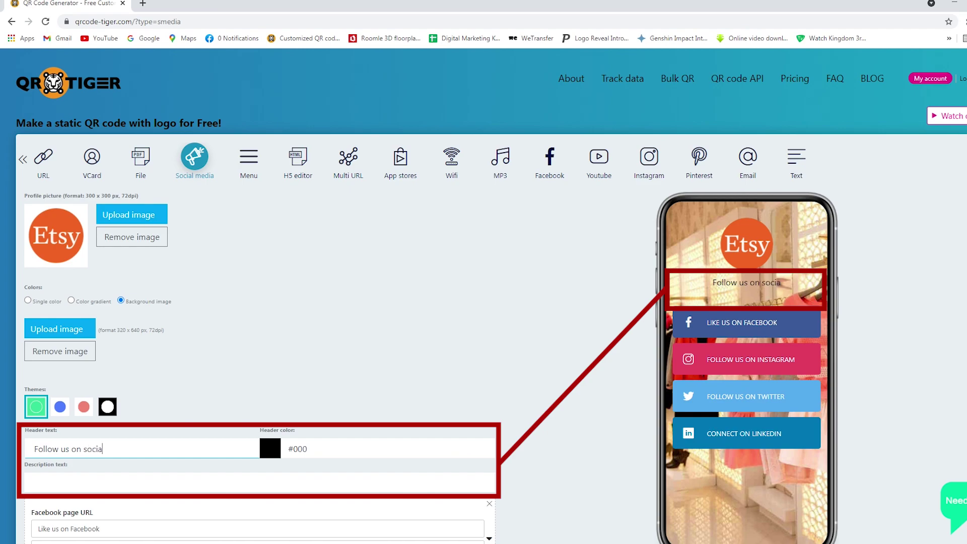
type("www.etsy.com")
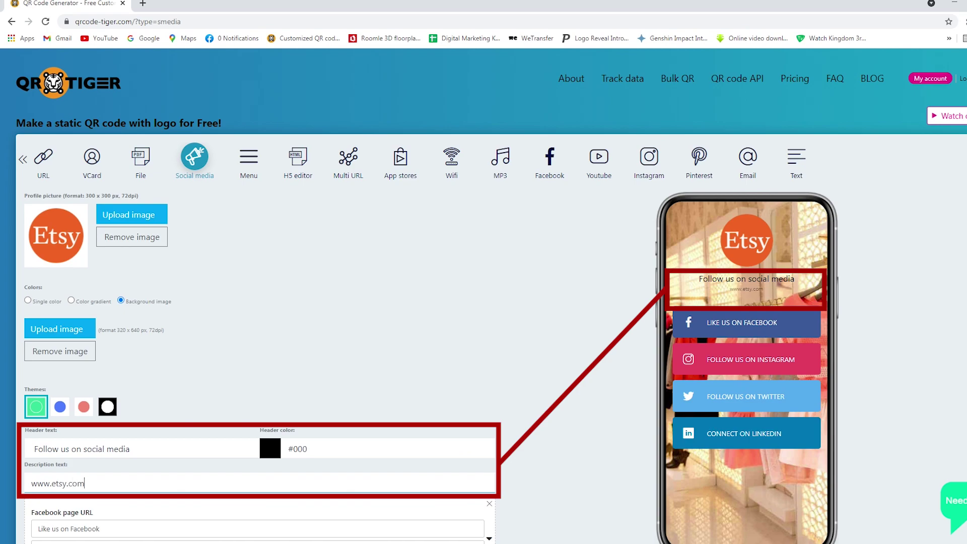
scroll(483, 302, "down", 4)
scroll(484, 302, "down", 2)
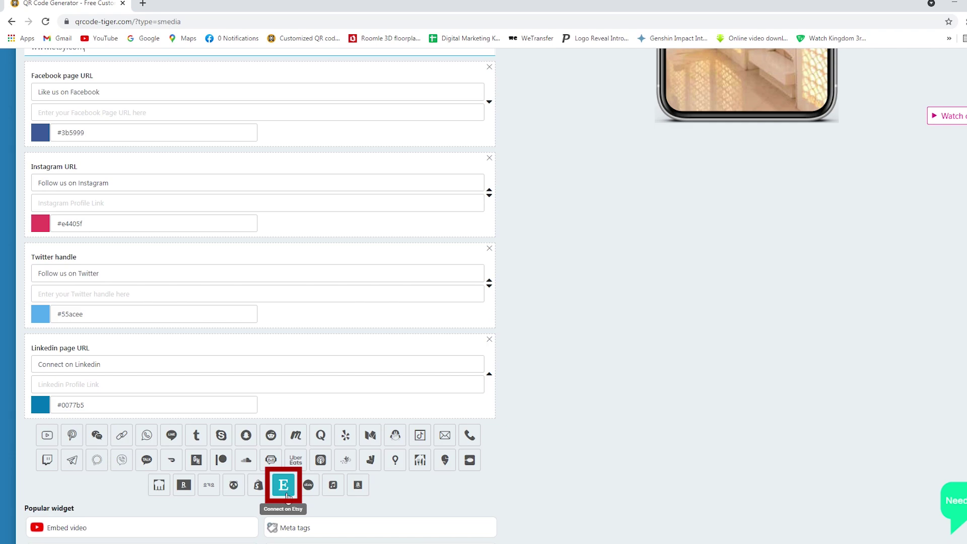
Add an Etsy link block and move it above LinkedIn, Twitter, Instagram and Facebook to the top
left_click(288, 495)
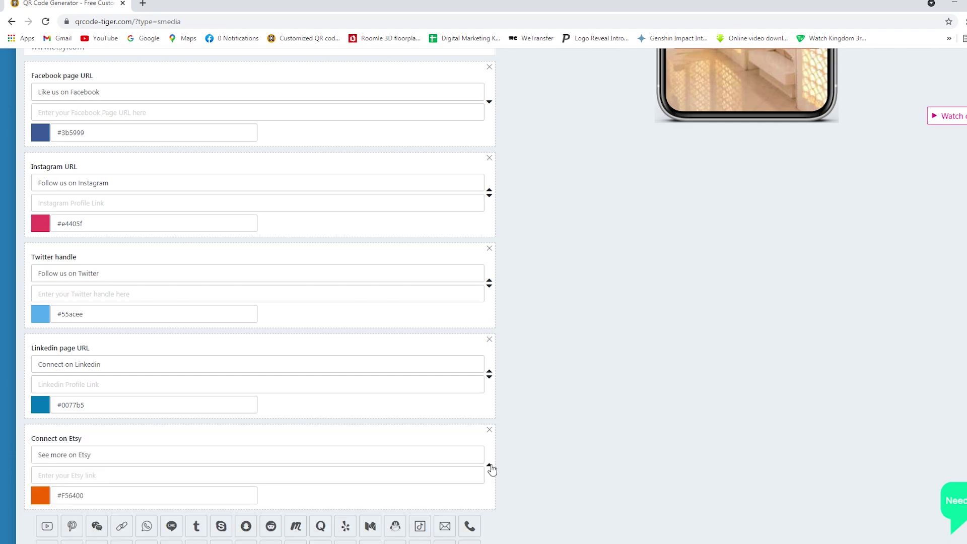
left_click(492, 469)
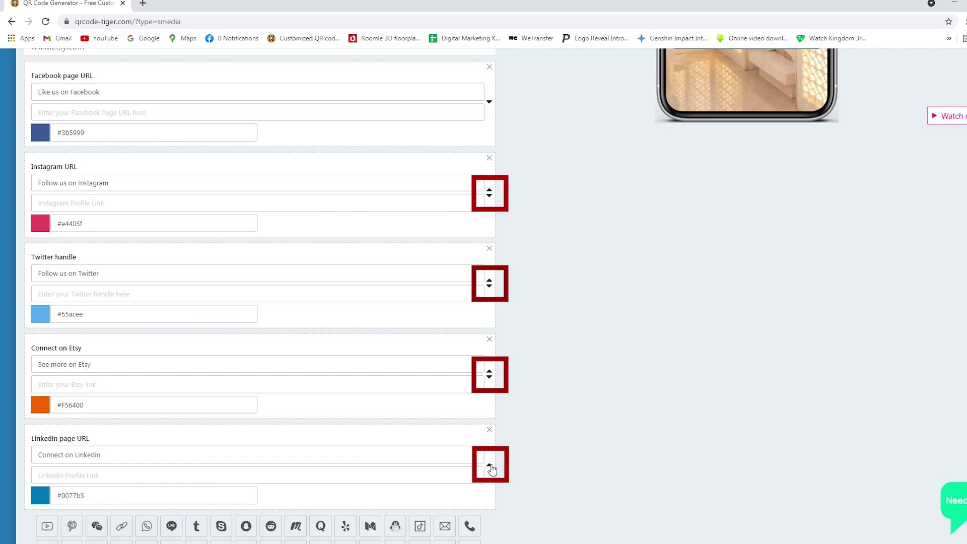
left_click(491, 373)
left_click(492, 281)
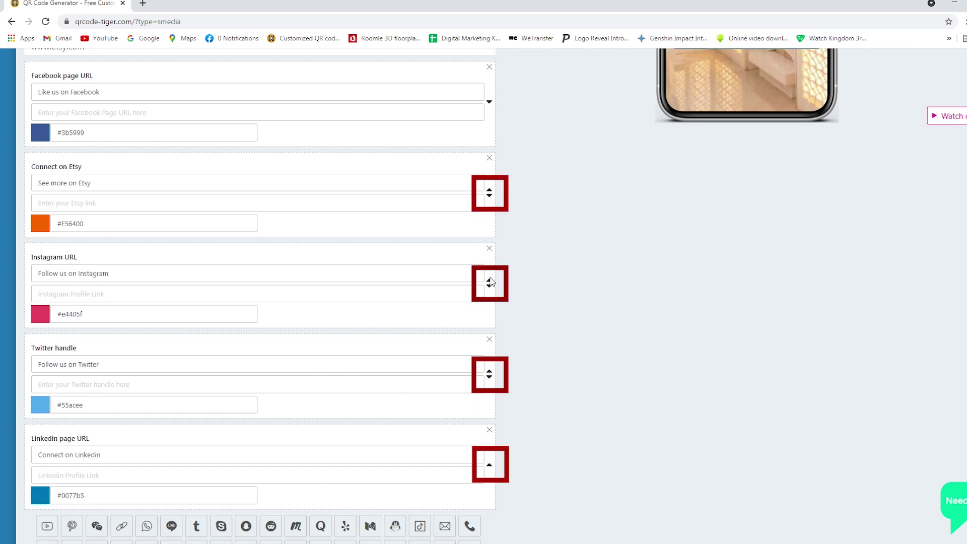
left_click(491, 192)
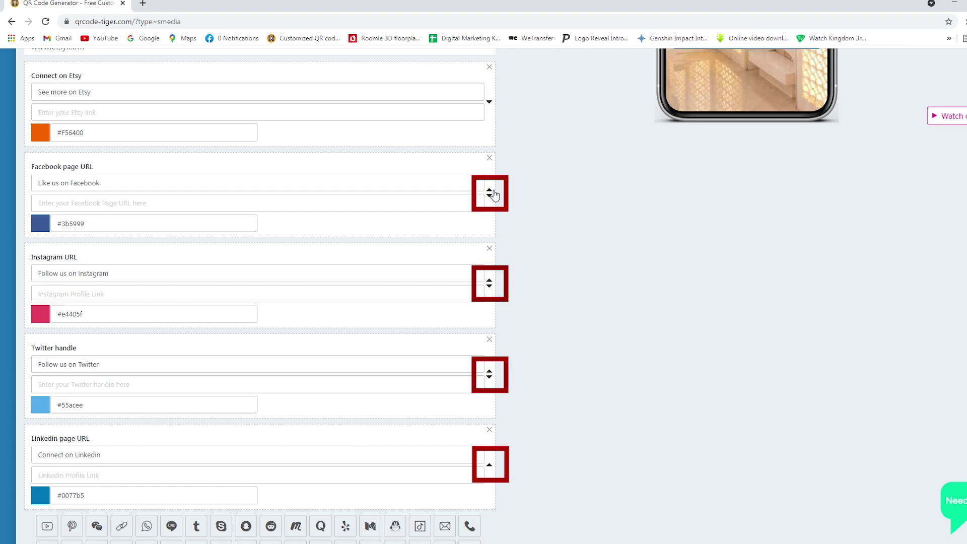
scroll(491, 194, "up", 2)
scroll(491, 195, "up", 3)
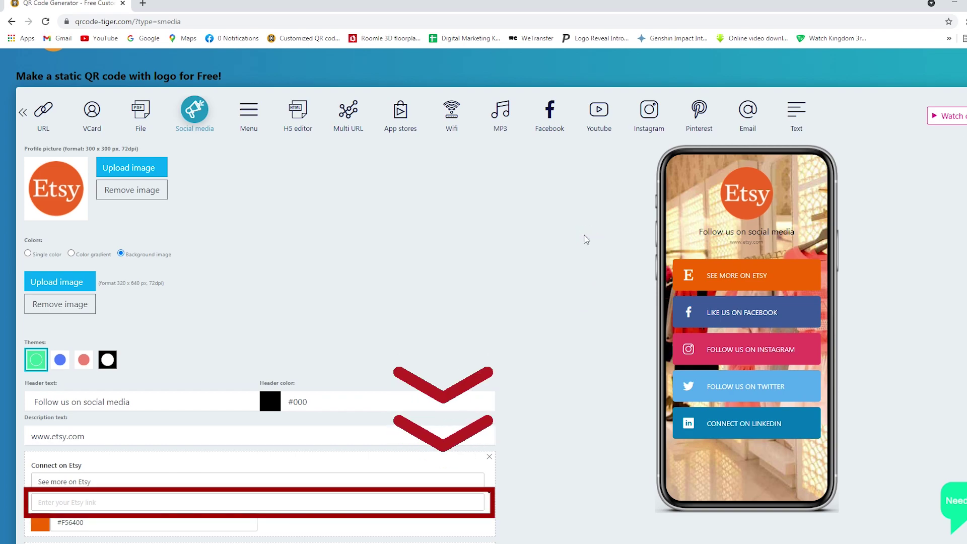
Paste the CatiaCreative Etsy shop URL into the Etsy link field
type("https://www.etsy.com/shop/CatiaCreative?ref=shop_sugg")
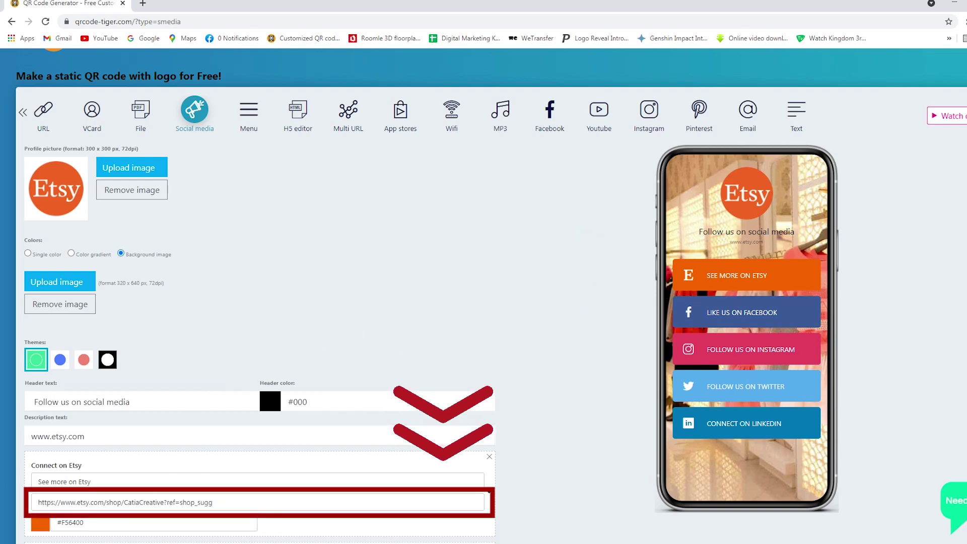
scroll(484, 303, "down", 5)
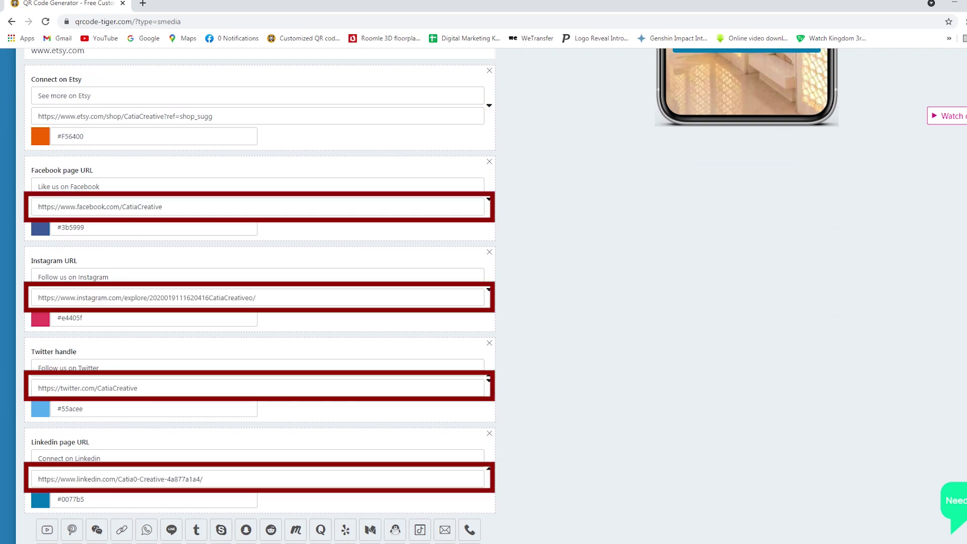
scroll(484, 302, "down", 5)
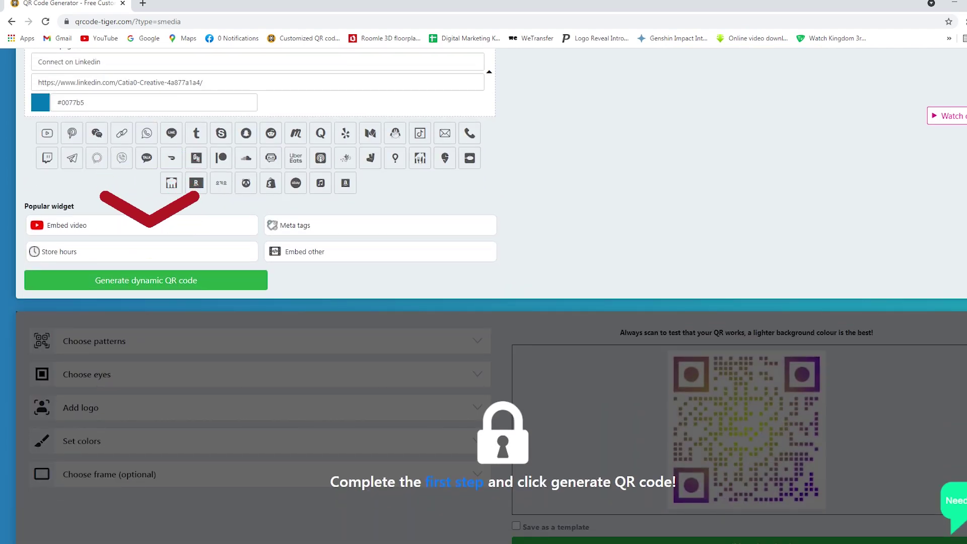
Generate the dynamic QR code with a round-dot pattern, fully circular eyes and the Etsy logo at its centre
left_click(151, 281)
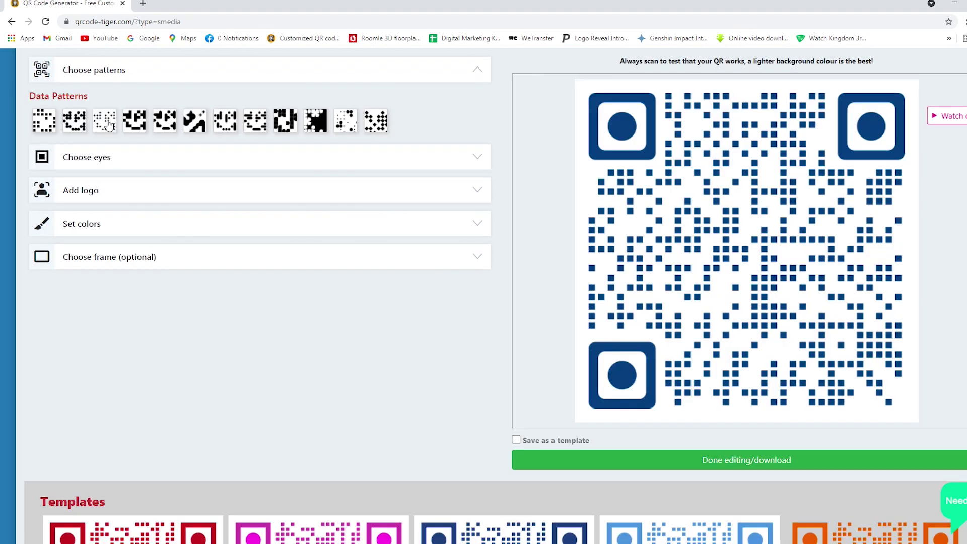
left_click(108, 125)
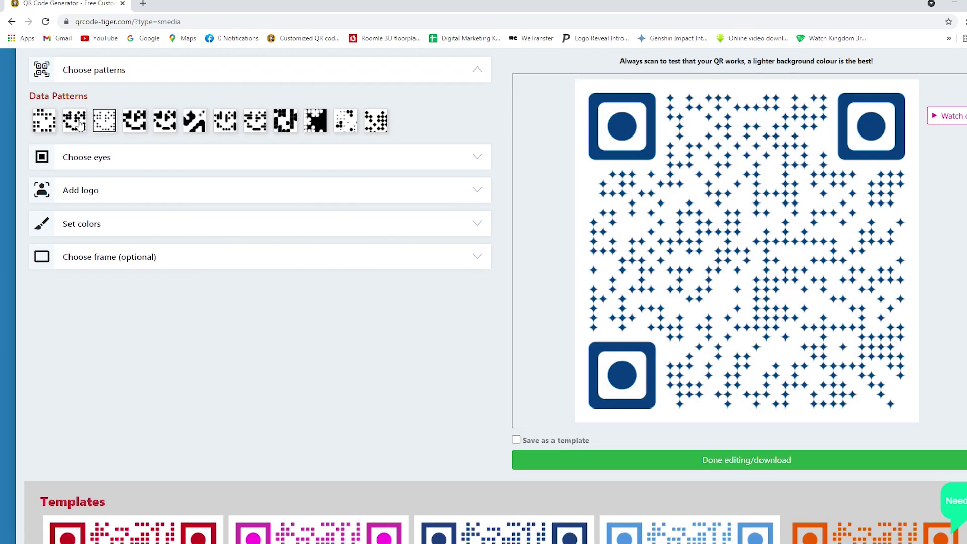
left_click(78, 124)
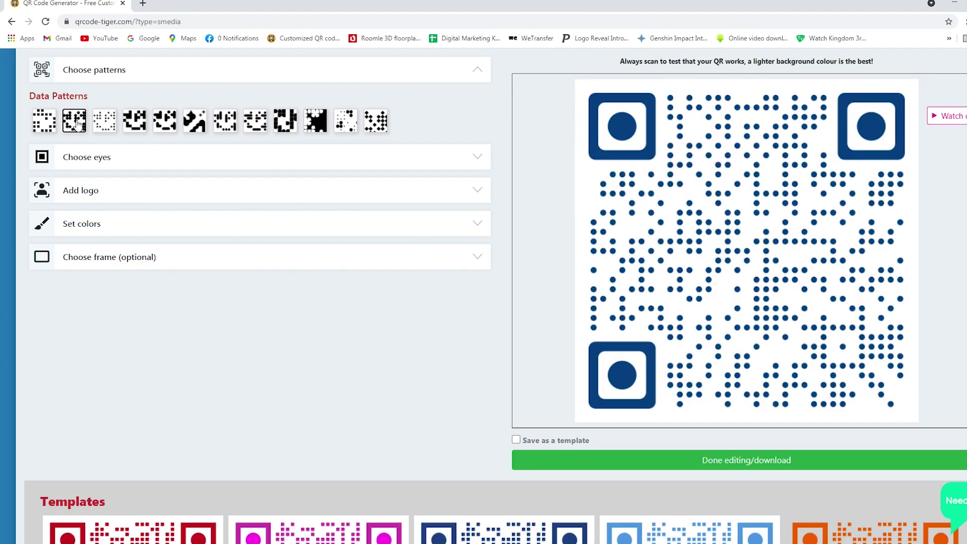
left_click(75, 157)
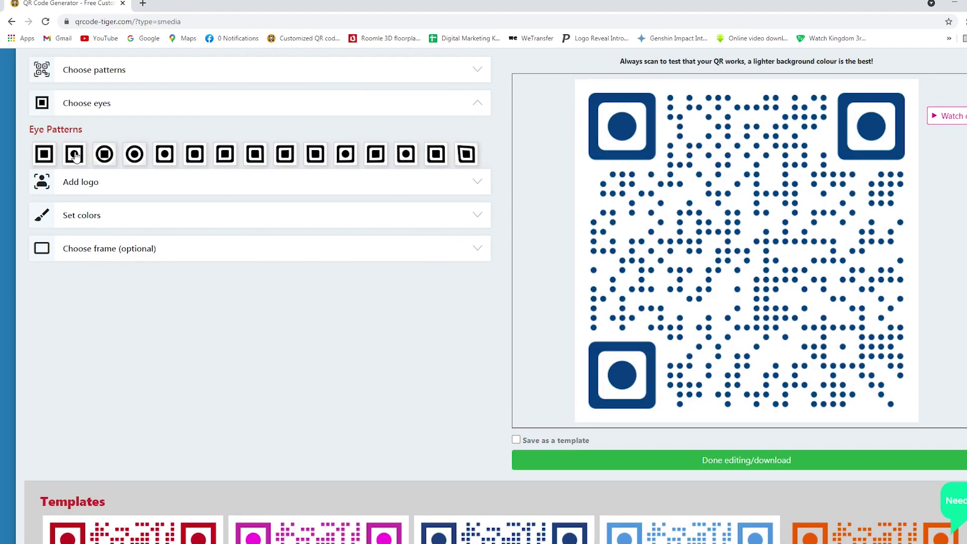
left_click(105, 155)
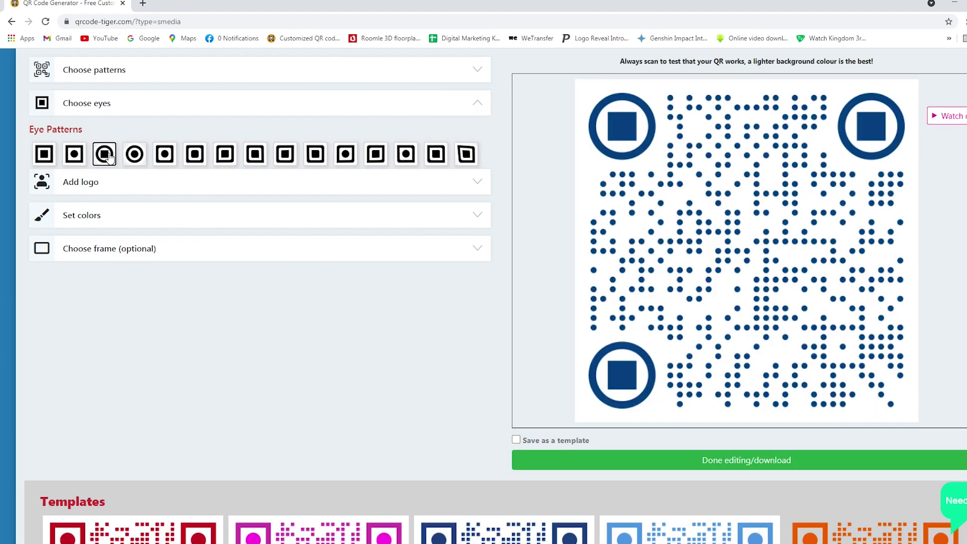
left_click(137, 157)
left_click(139, 182)
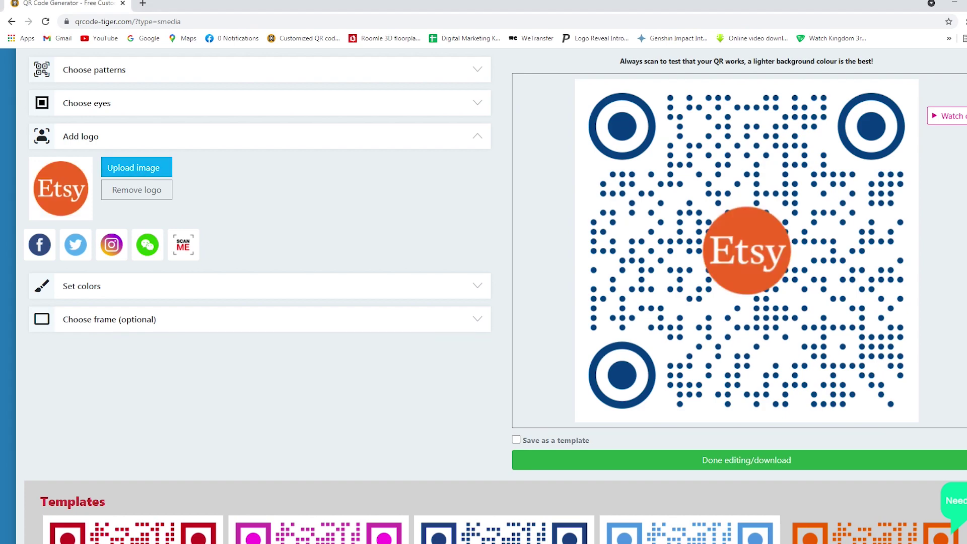
Colour the QR code black (#000000) and add the orange SCAN ME frame around it
left_click(132, 291)
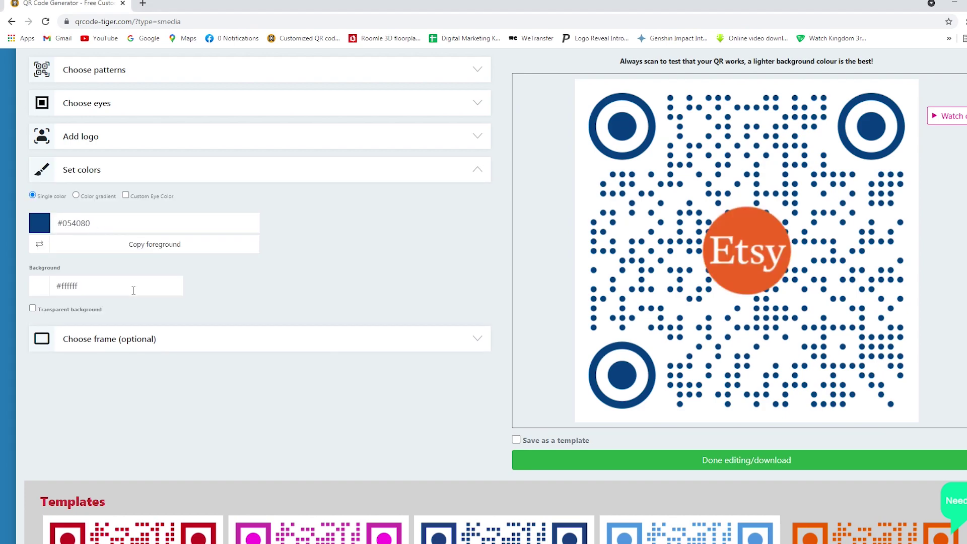
left_click(40, 227)
left_click(80, 384)
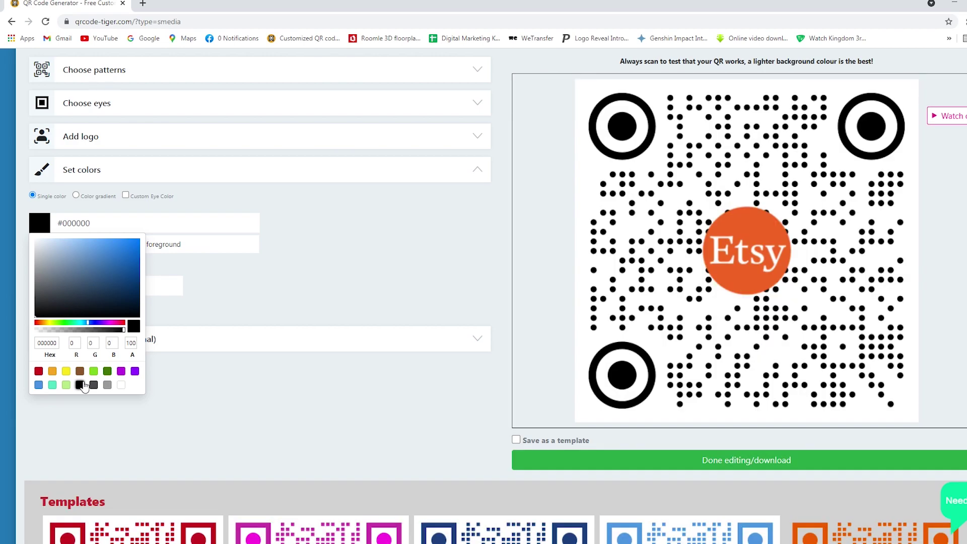
left_click(165, 341)
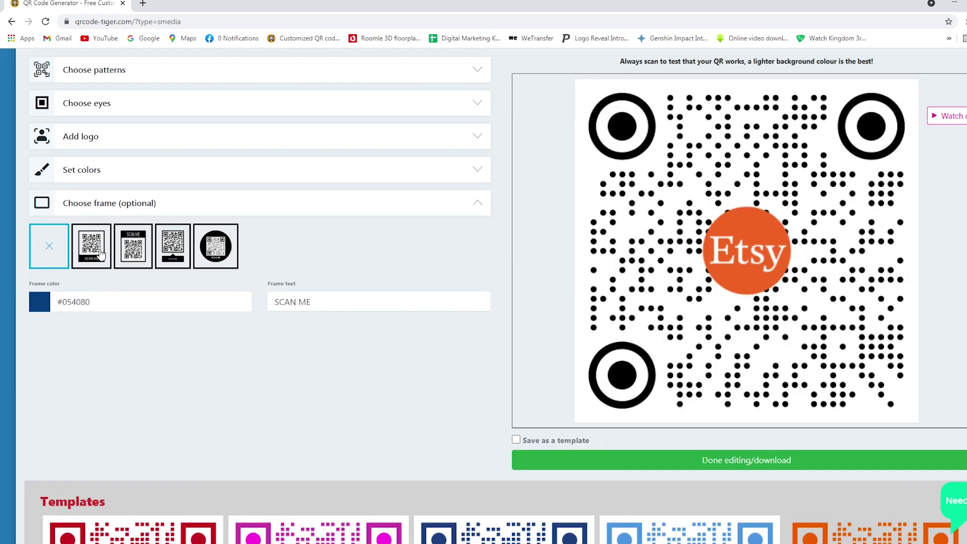
left_click(101, 257)
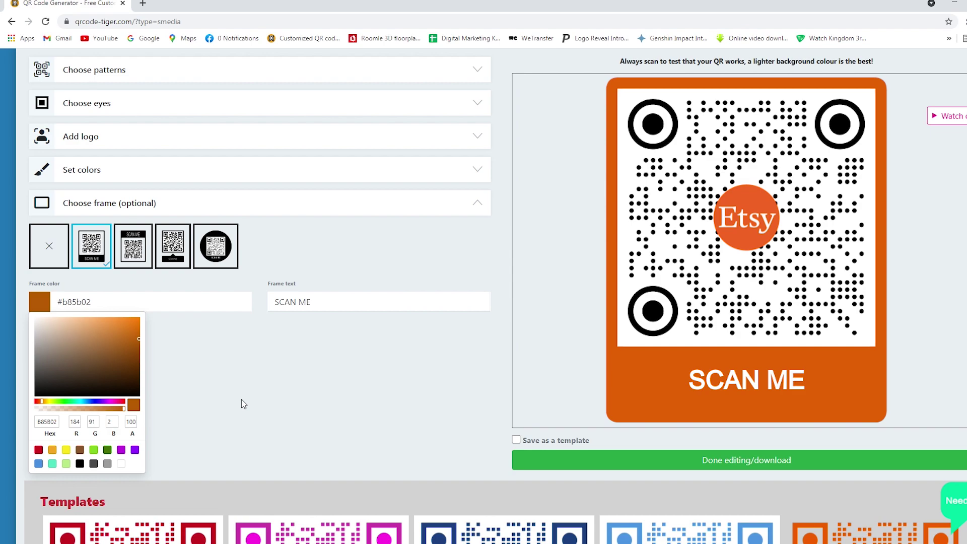
left_click(242, 405)
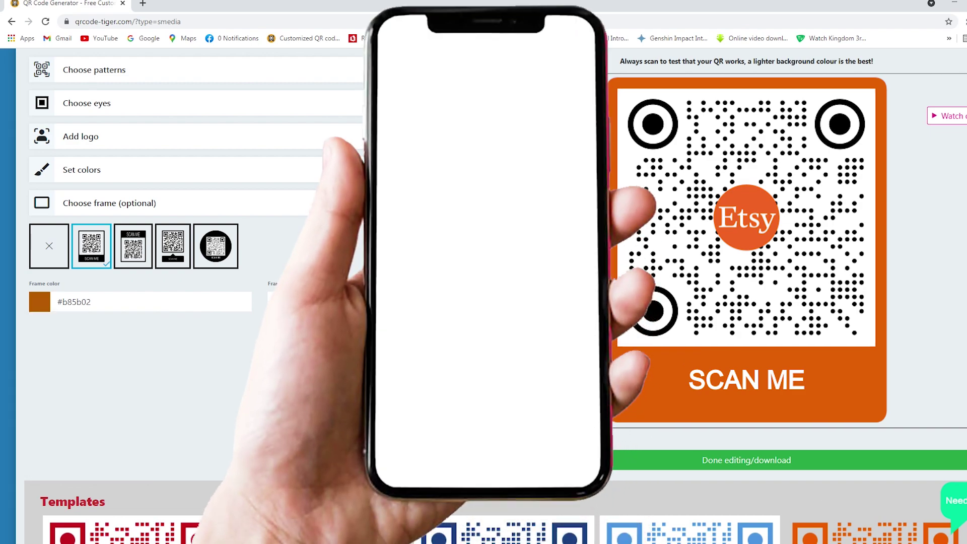